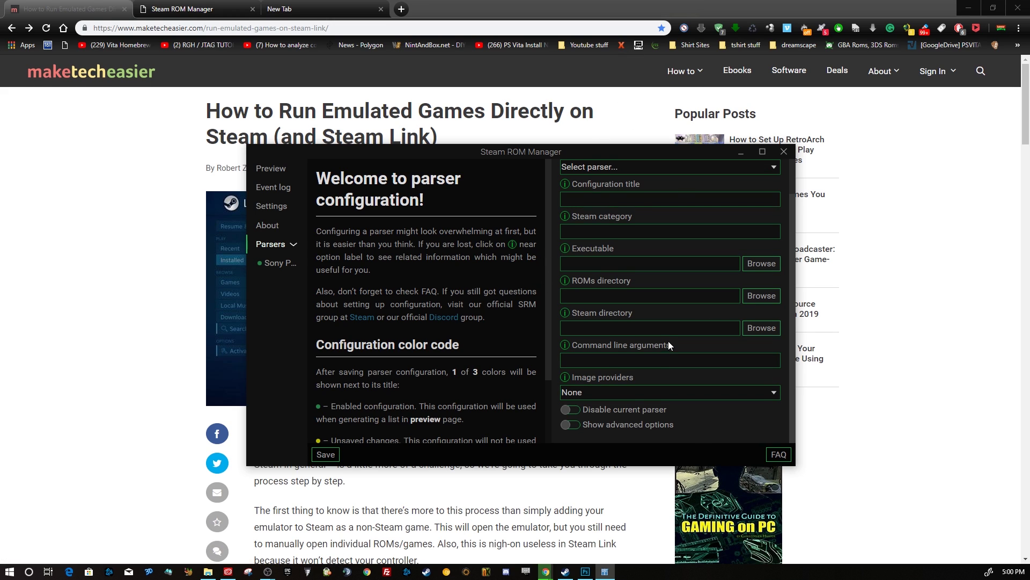
Step: Scroll the Steam ROM Manager parser form, then move it aside to reveal the emulated-games article
scroll(668, 343, "up", 2)
scroll(668, 343, "down", 2)
left_click(742, 154)
Step: View the steam-rom-manager 2.2.18 release assets on GitHub, then return to the article tab
scroll(476, 239, "down", 5)
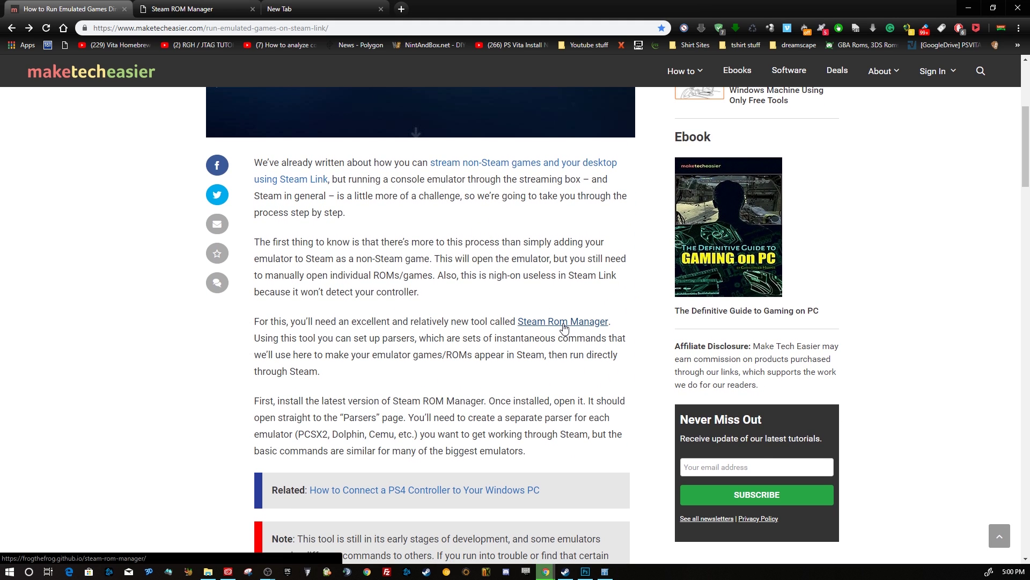
left_click(202, 16)
left_click(575, 200)
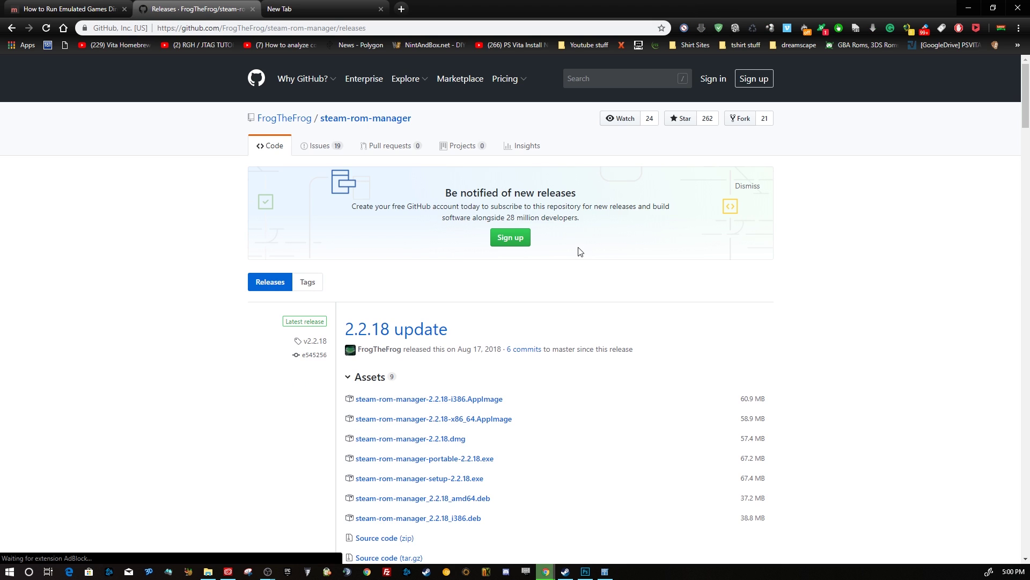
scroll(552, 290, "down", 2)
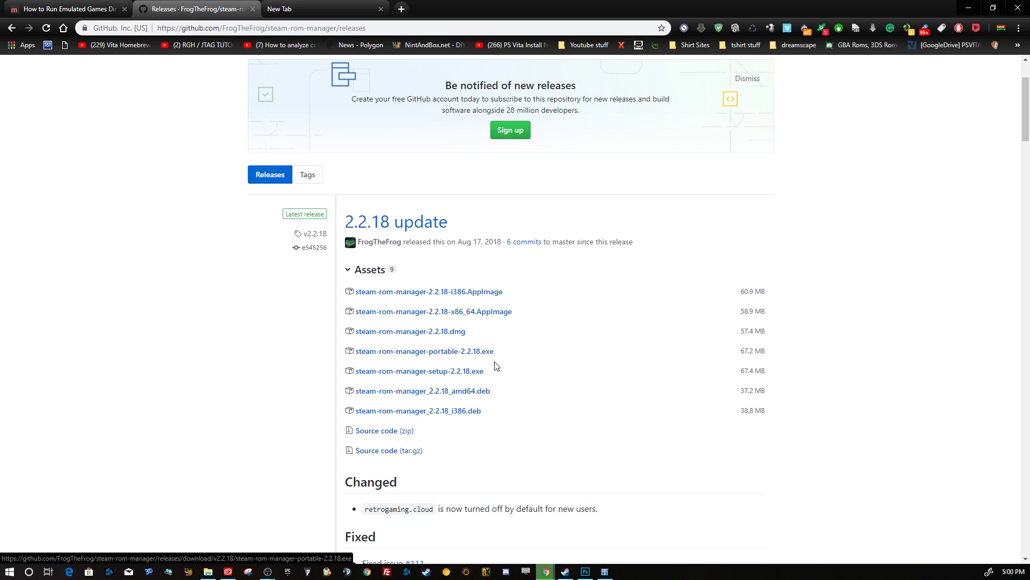
left_click(70, 9)
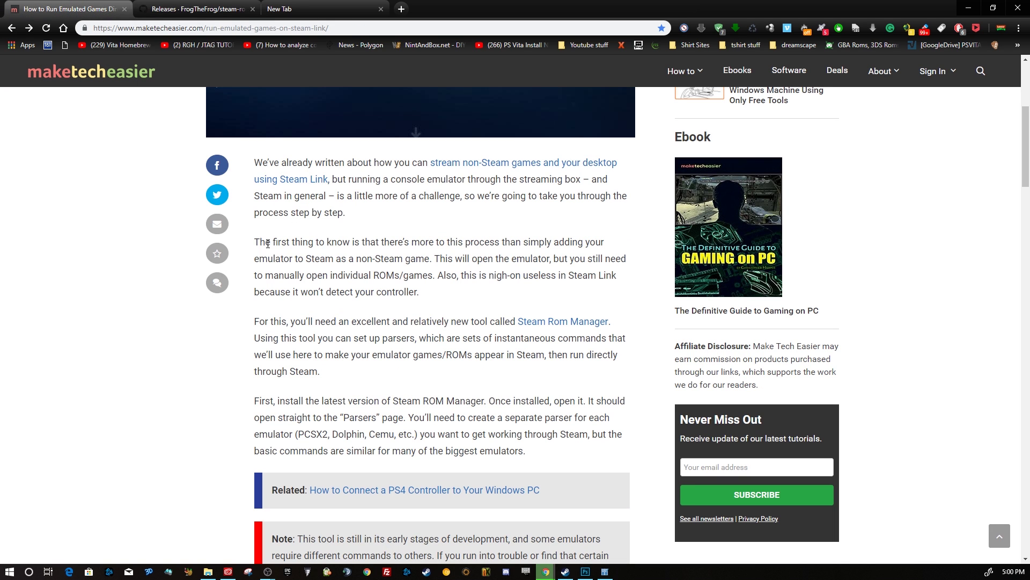
Step: Read the article's example PCSX2 parser screenshot and bullet-list explanations, then switch to Steam's library
scroll(307, 271, "down", 8)
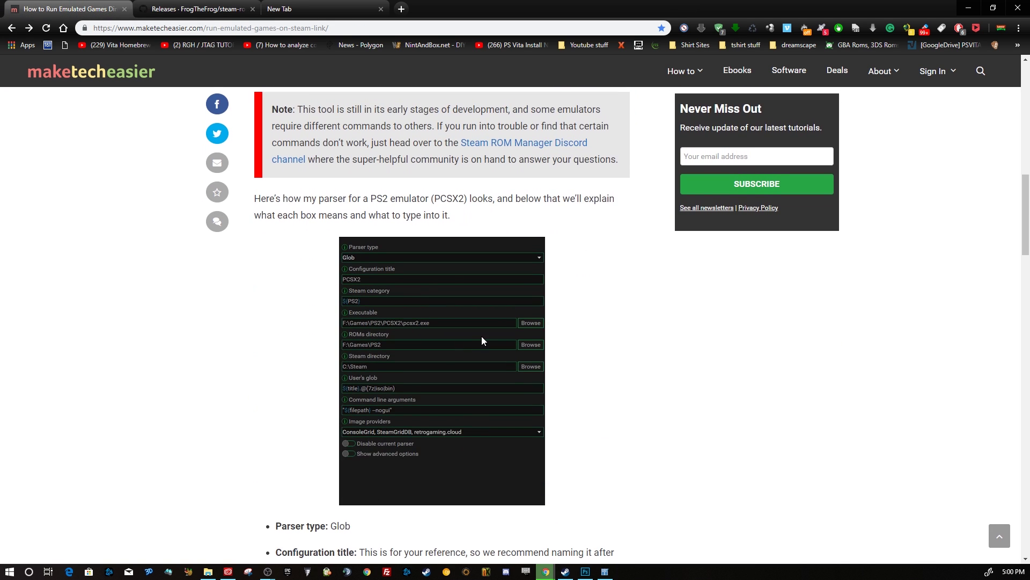
scroll(636, 350, "down", 8)
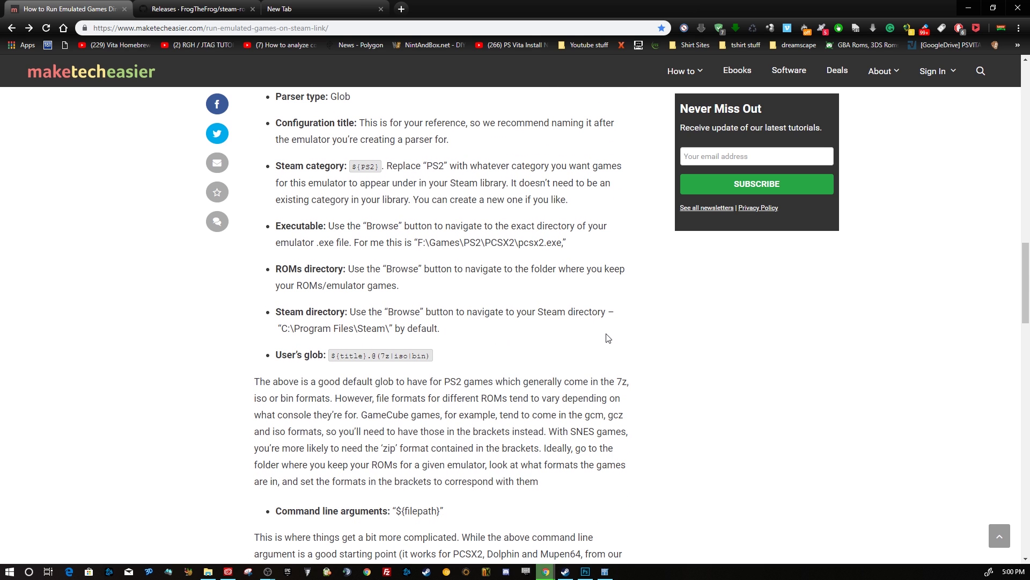
scroll(596, 349, "up", 5)
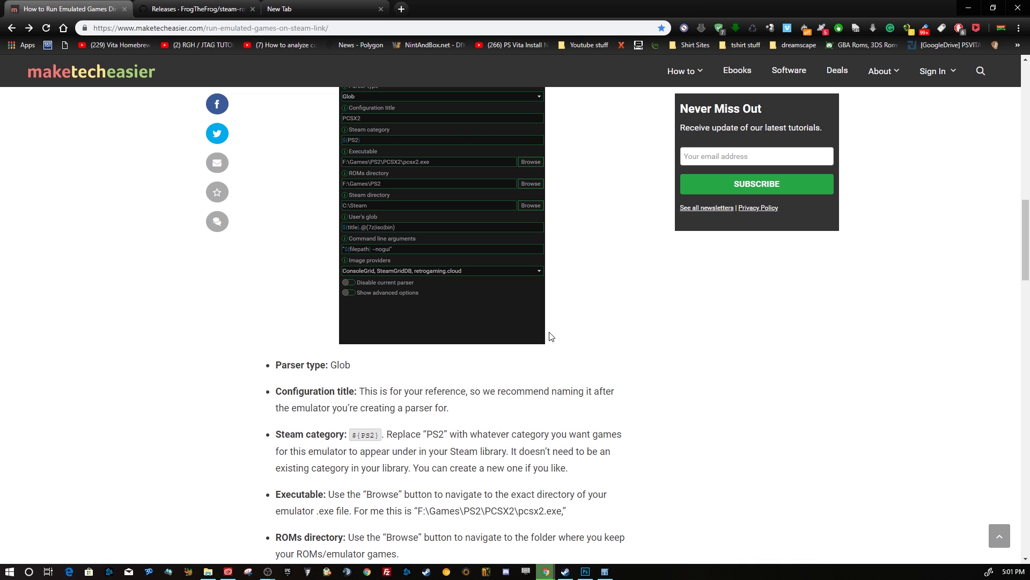
scroll(510, 343, "down", 1)
scroll(511, 343, "up", 10)
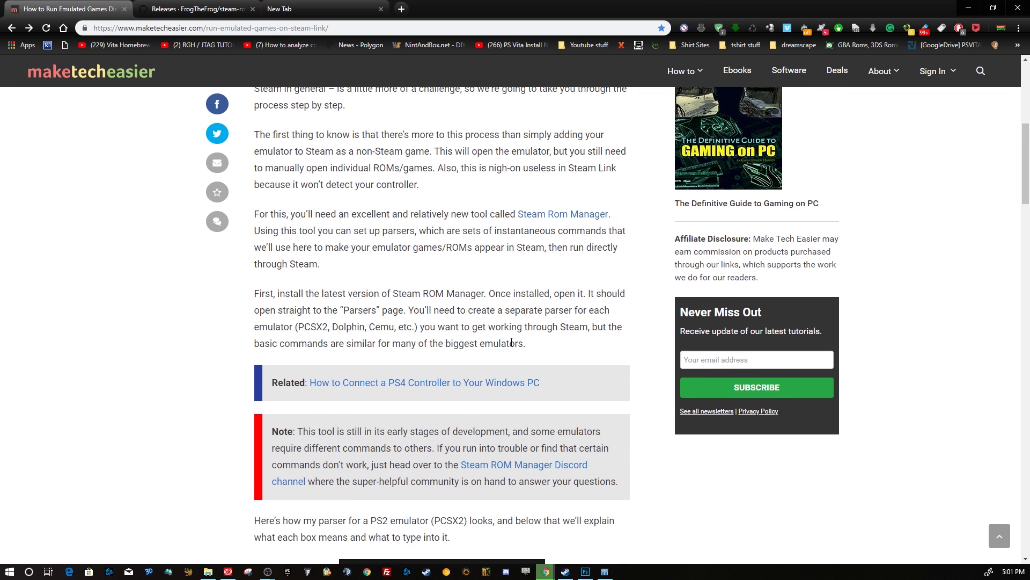
scroll(511, 341, "down", 1)
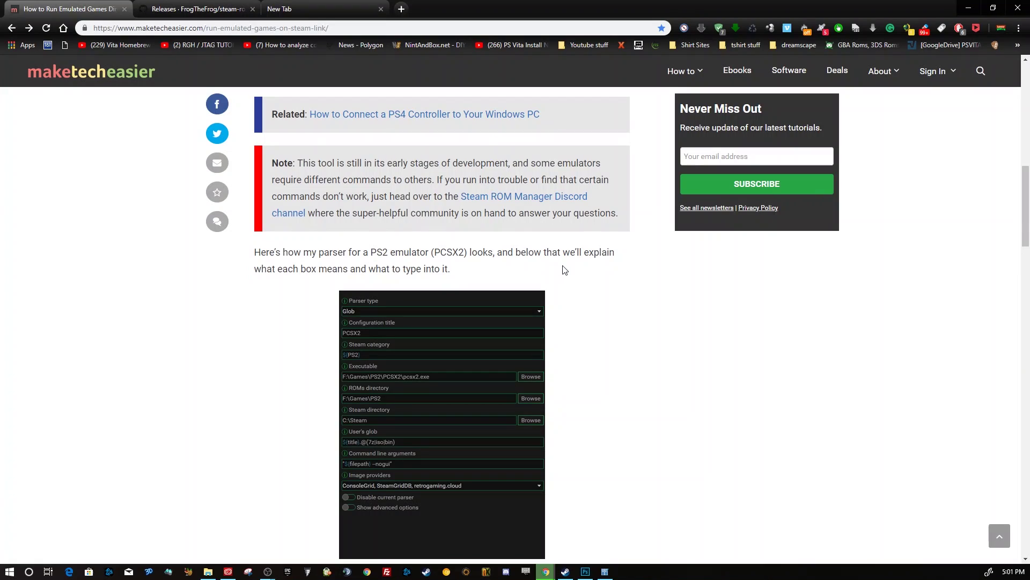
scroll(593, 289, "down", 1)
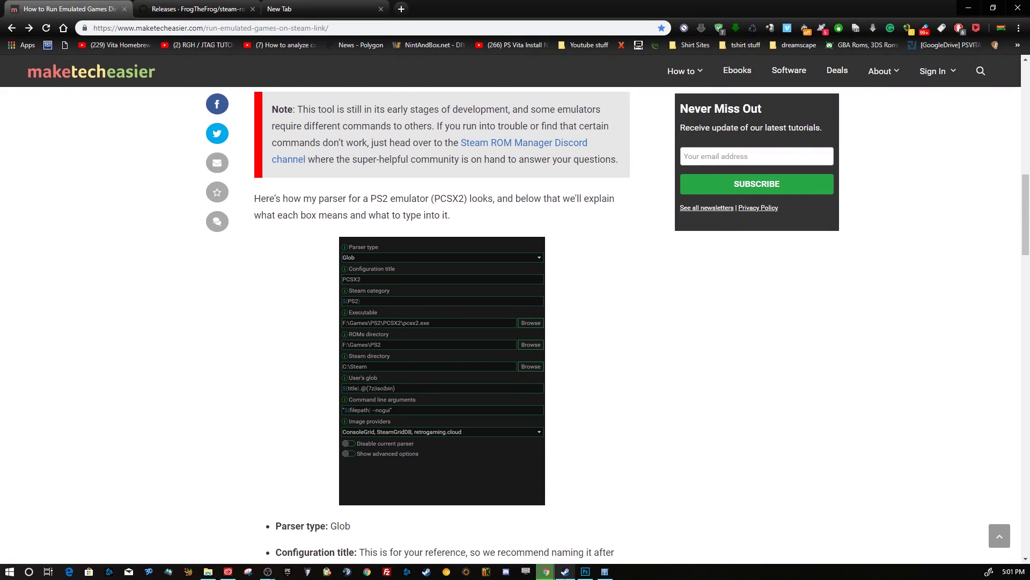
left_click(565, 571)
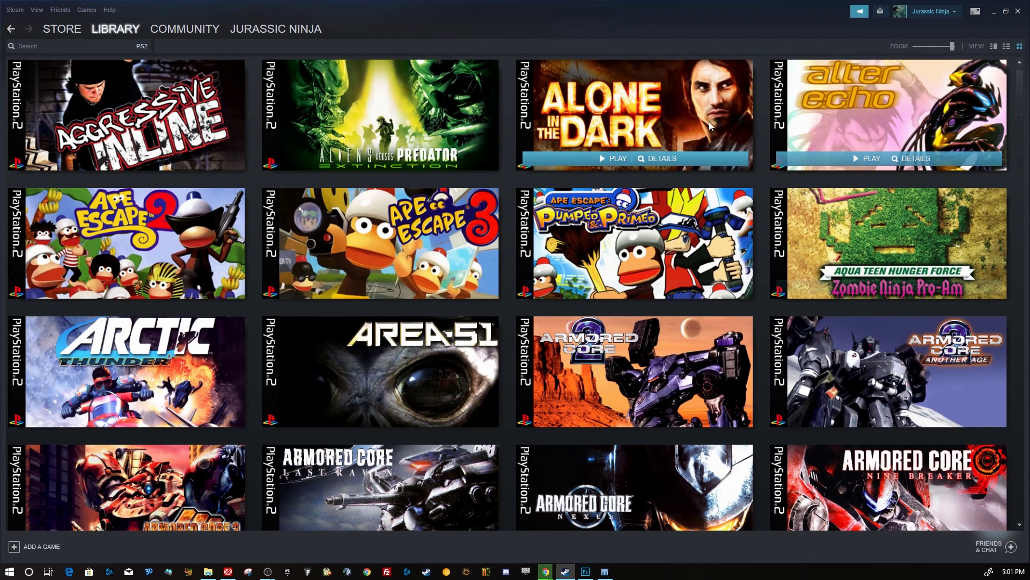
Step: Browse the PS2 category's custom banner covers and play Batman: Rise of Sin Tzu
mouse_move(706, 145)
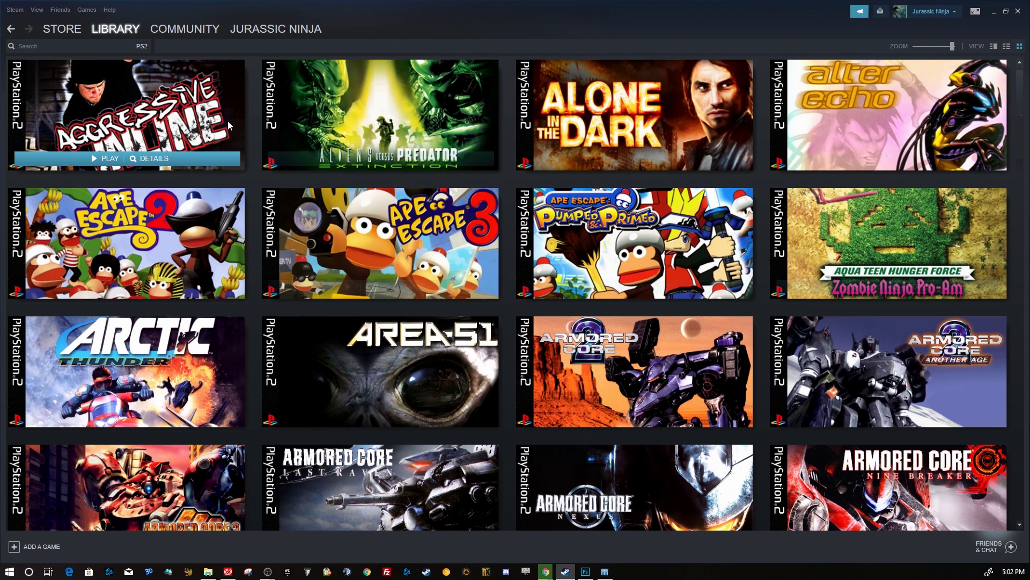
mouse_move(277, 69)
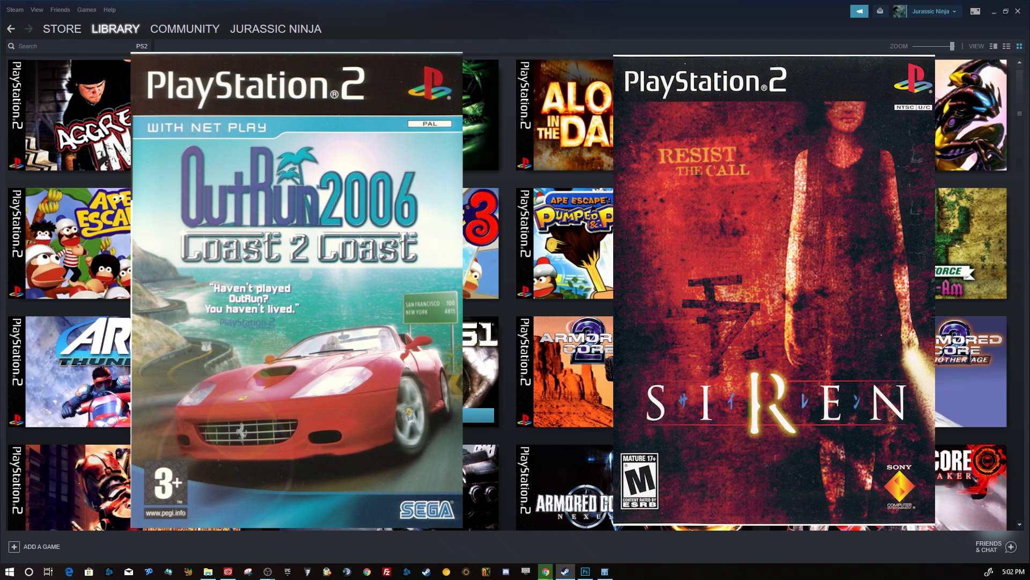
scroll(888, 360, "down", 5)
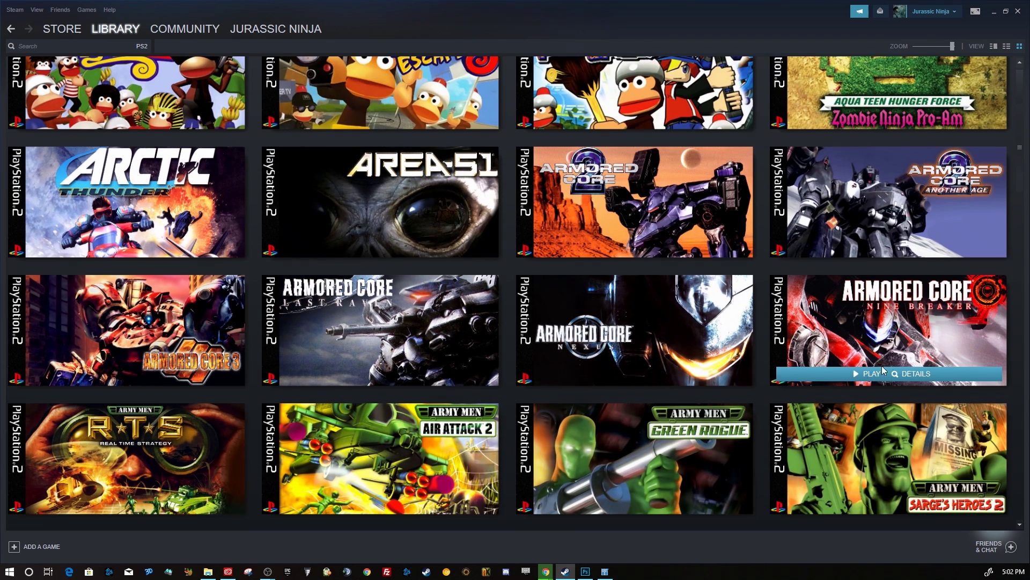
scroll(788, 378, "down", 7)
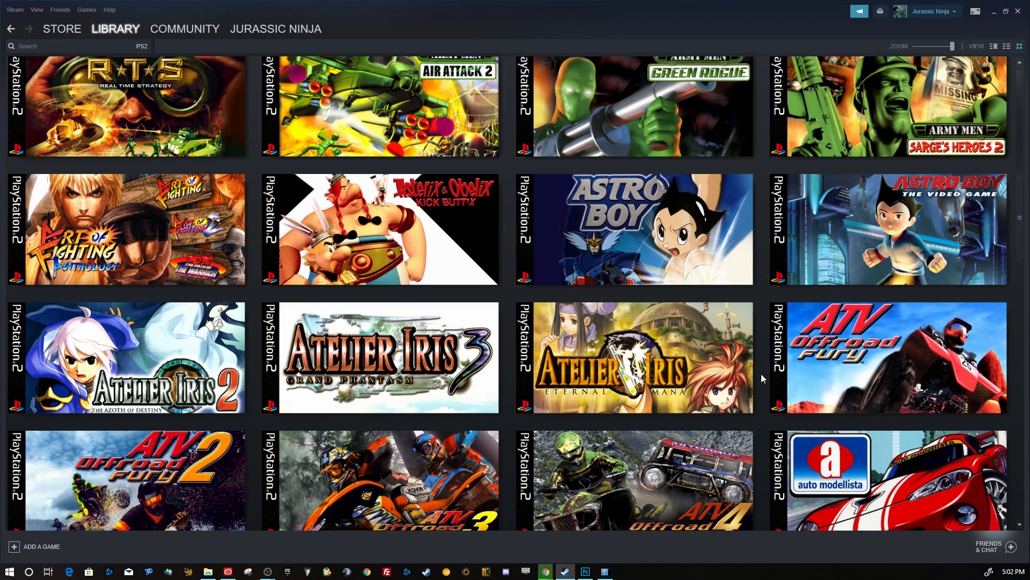
scroll(760, 374, "down", 6)
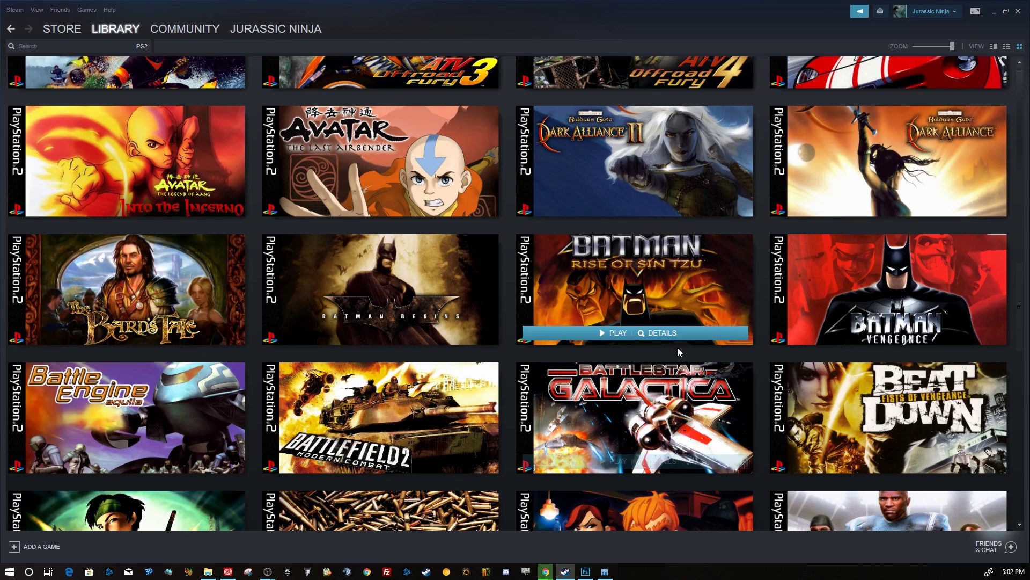
left_click(606, 333)
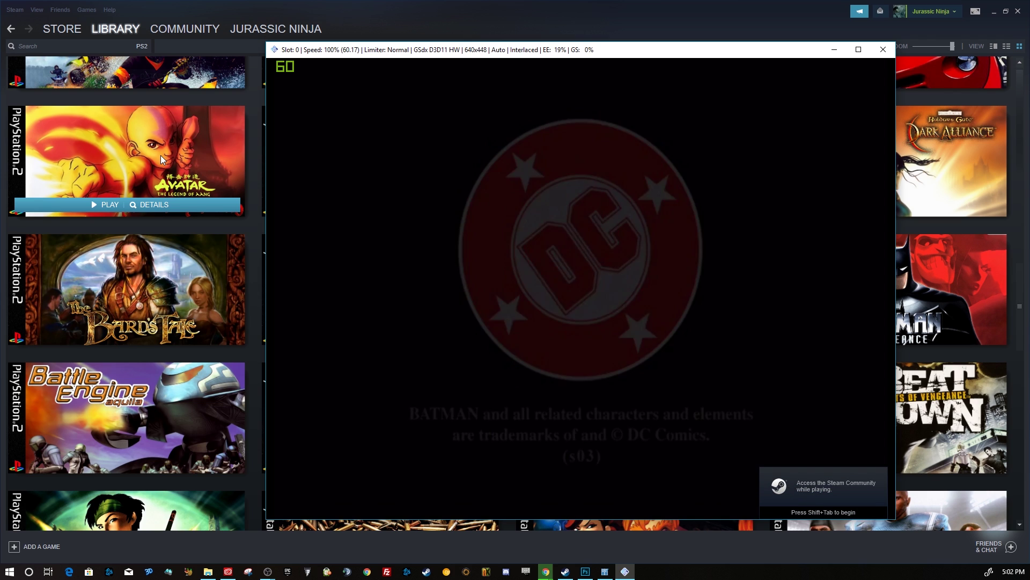
Step: Close the PCSX2 window running Batman and scroll back up the Steam PS2 grid
left_click(880, 53)
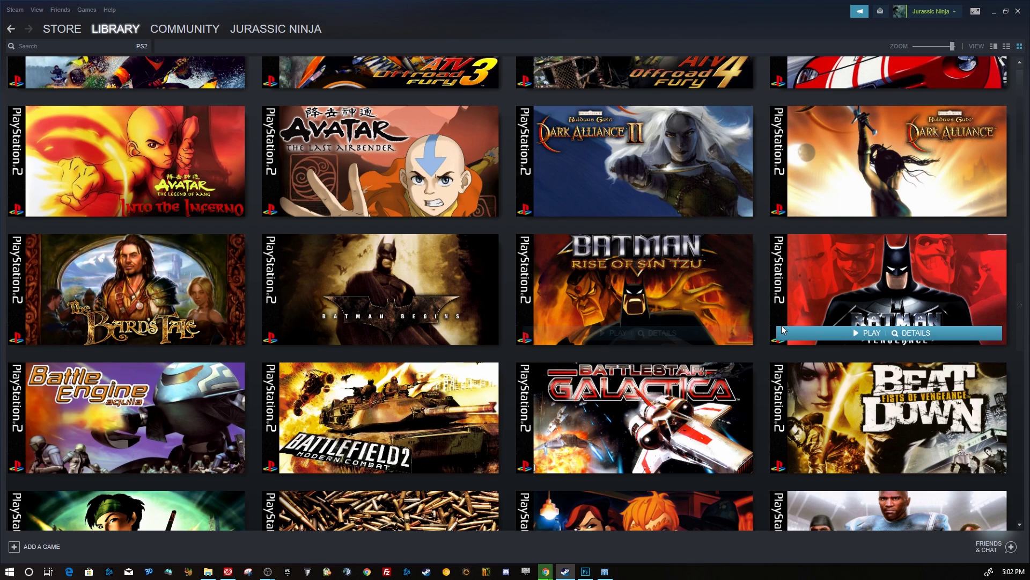
scroll(780, 327, "up", 6)
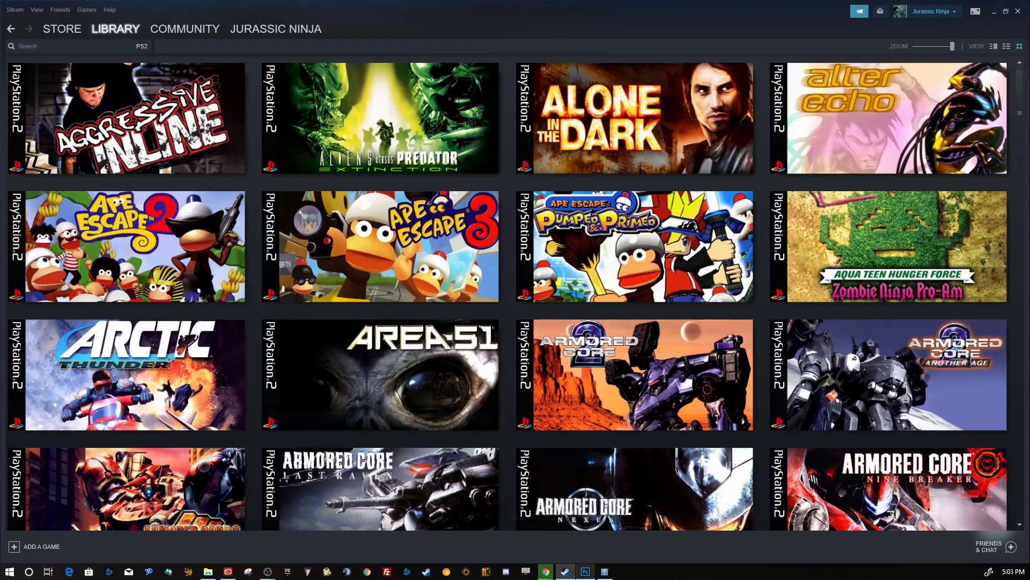
mouse_move(585, 571)
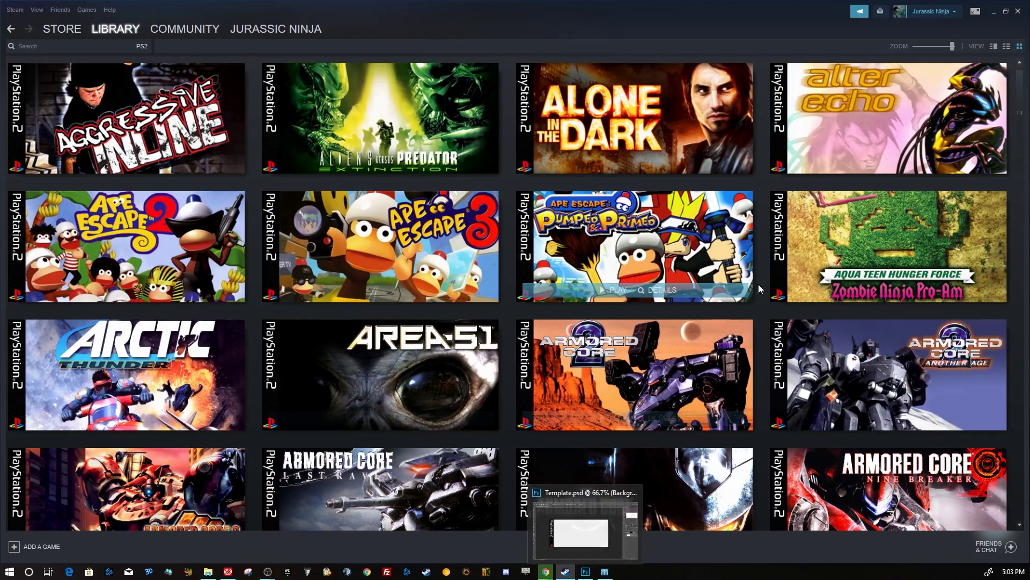
scroll(761, 278, "down", 10)
scroll(727, 305, "down", 7)
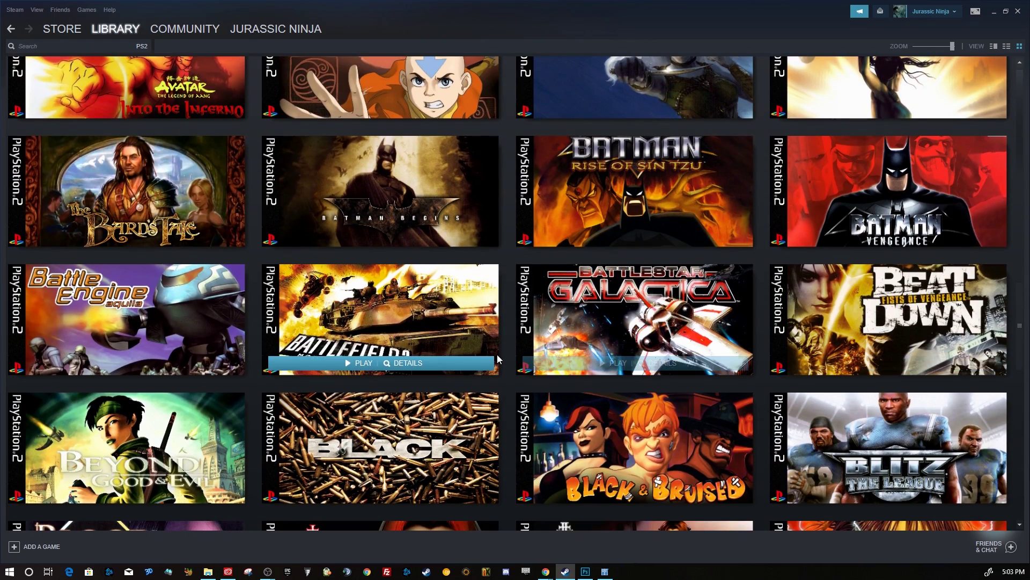
scroll(400, 412, "down", 2)
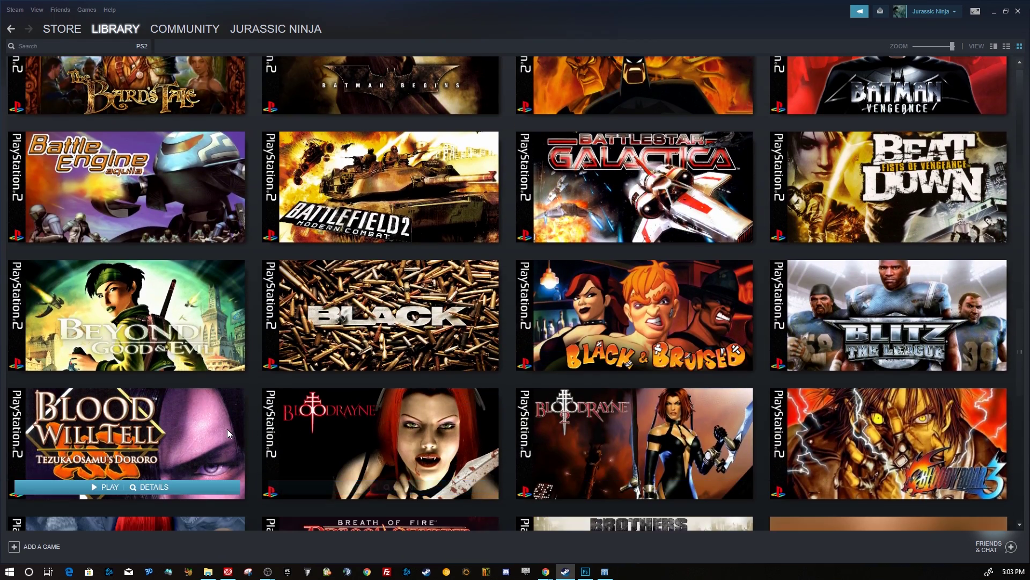
scroll(635, 391, "down", 4)
scroll(343, 403, "down", 1)
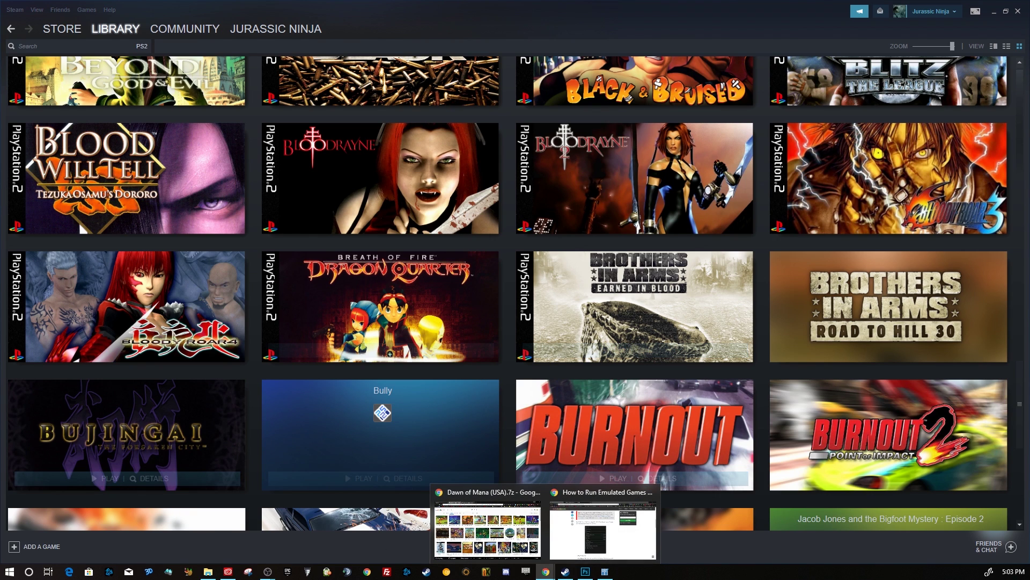
Step: Search Google Images for Bujingai The Forsaken City, filtered to larger than 2 MP
left_click(603, 532)
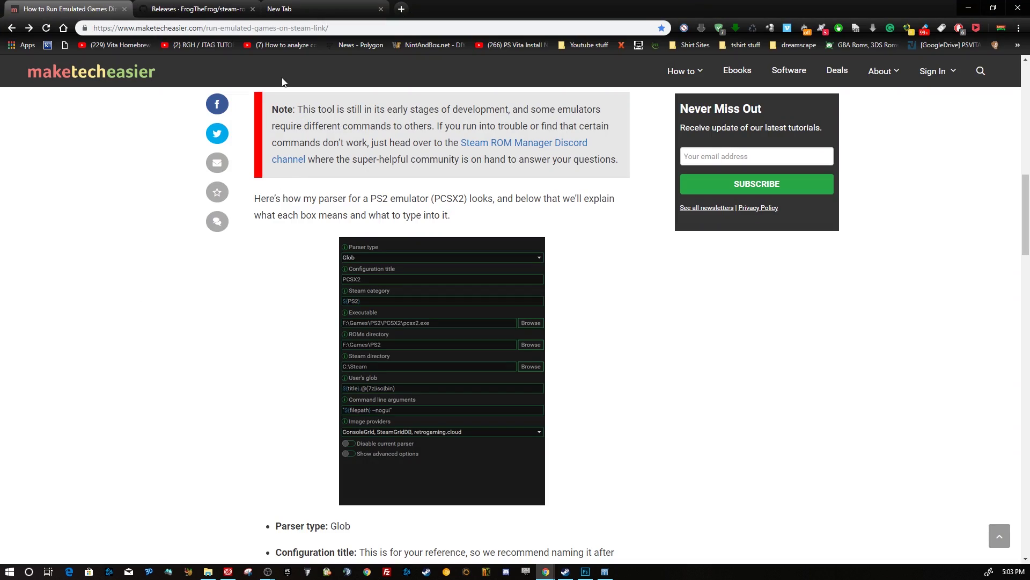
left_click(245, 29)
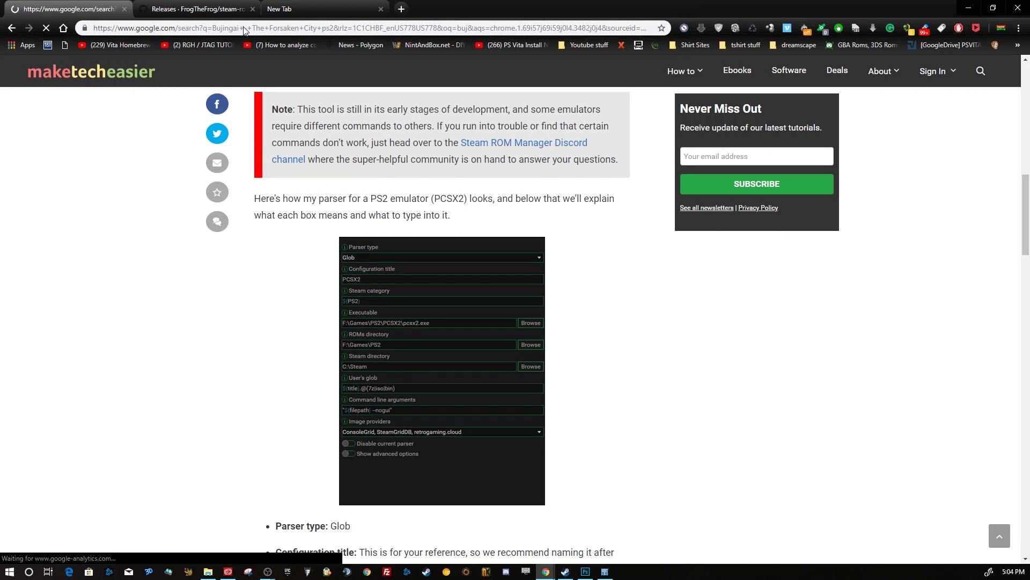
left_click(165, 108)
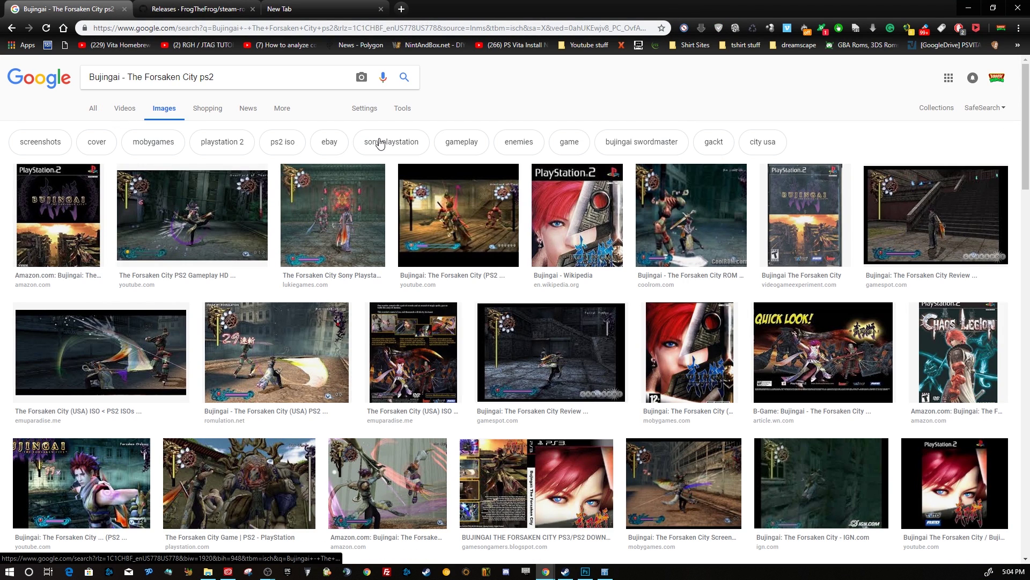
left_click(404, 109)
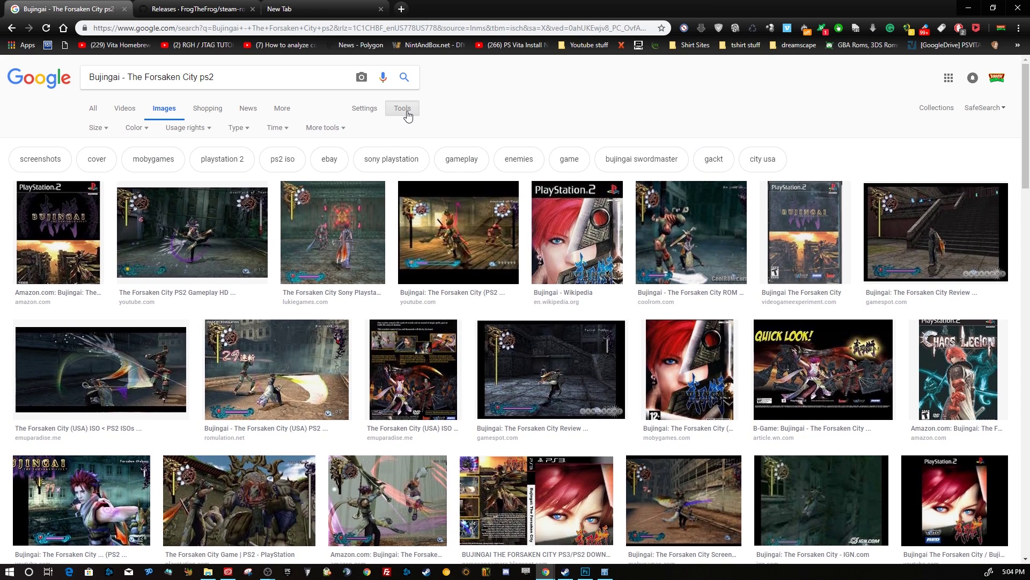
left_click(97, 127)
mouse_move(110, 207)
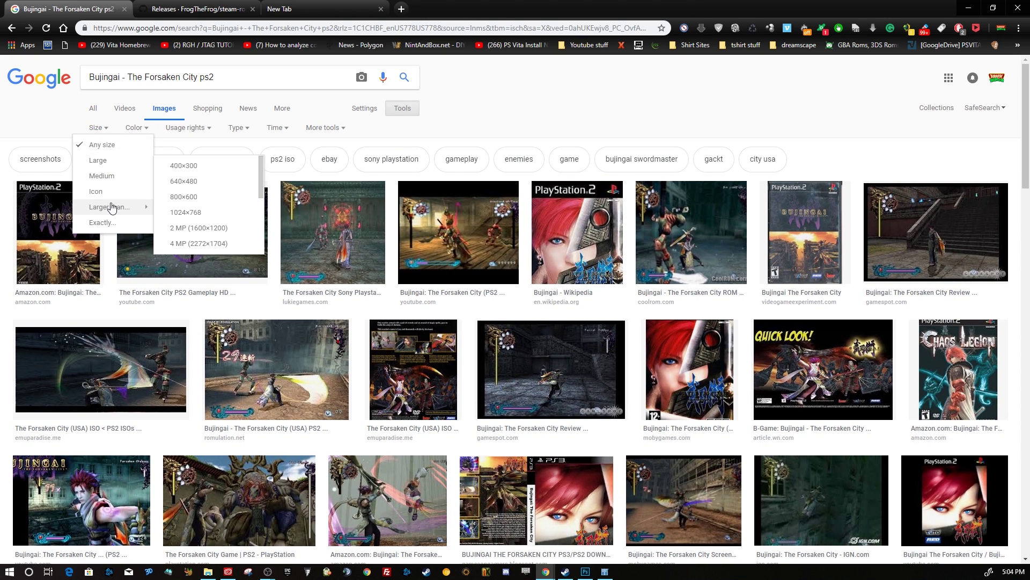
left_click(219, 229)
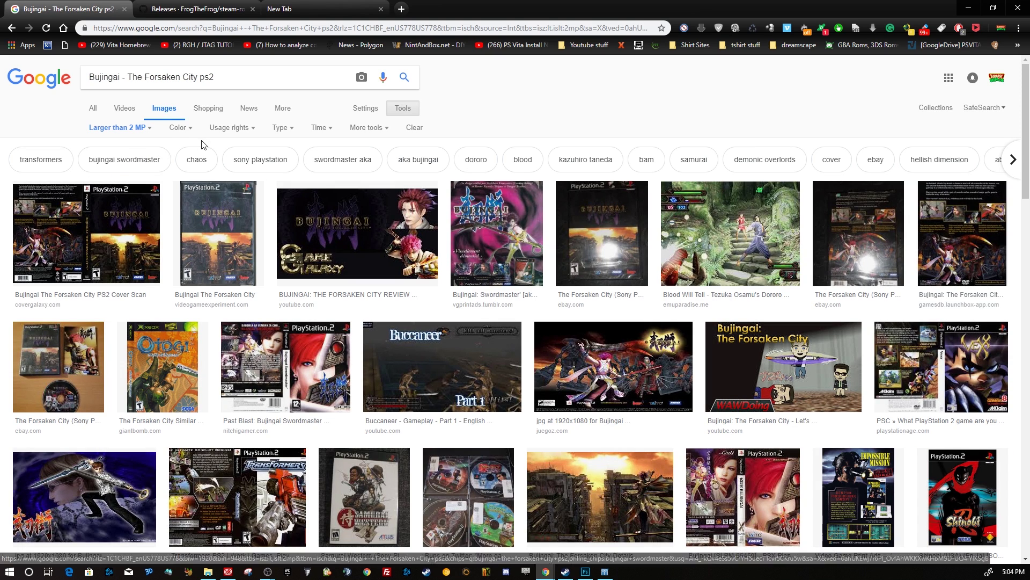
Step: Copy the 3205 × 2156 Bujingai cover scan and bring up Template.psd in Photoshop
left_click(144, 236)
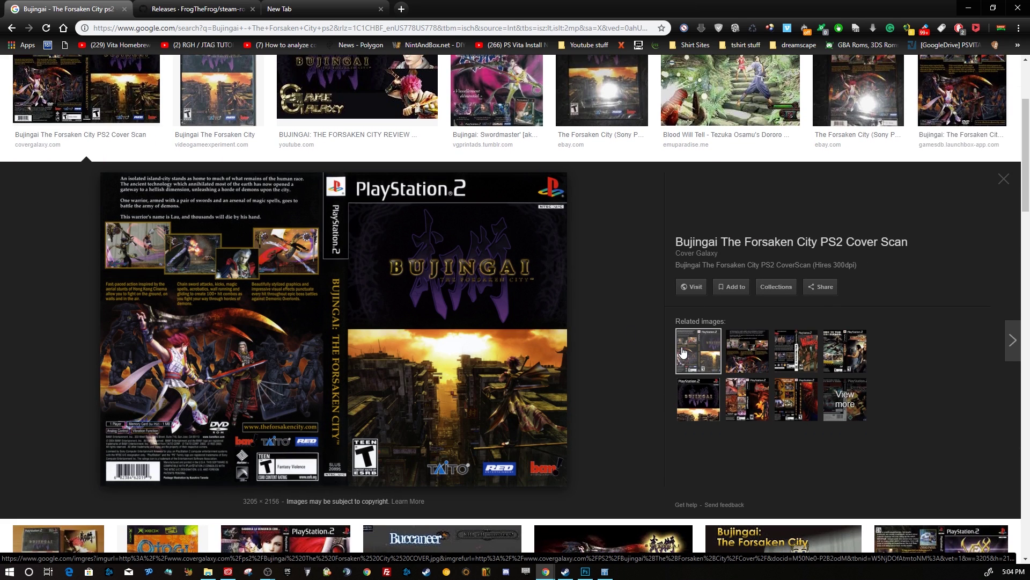
right_click(425, 320)
left_click(484, 433)
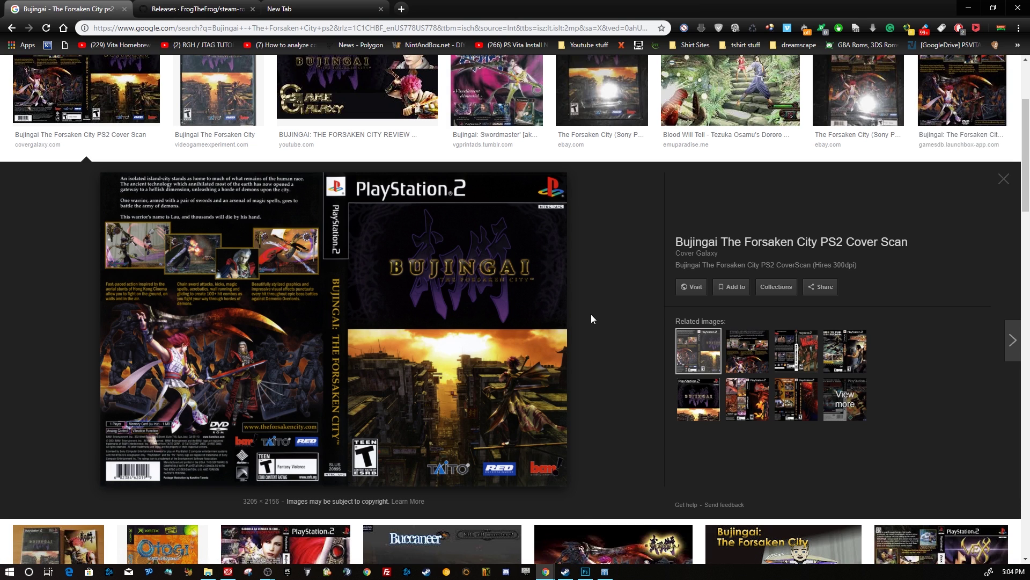
left_click(586, 572)
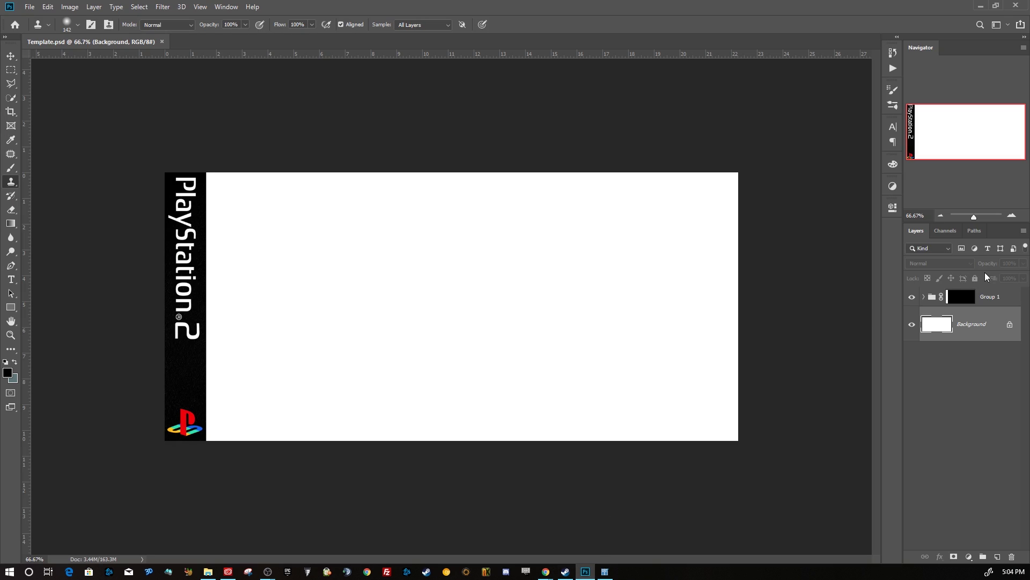